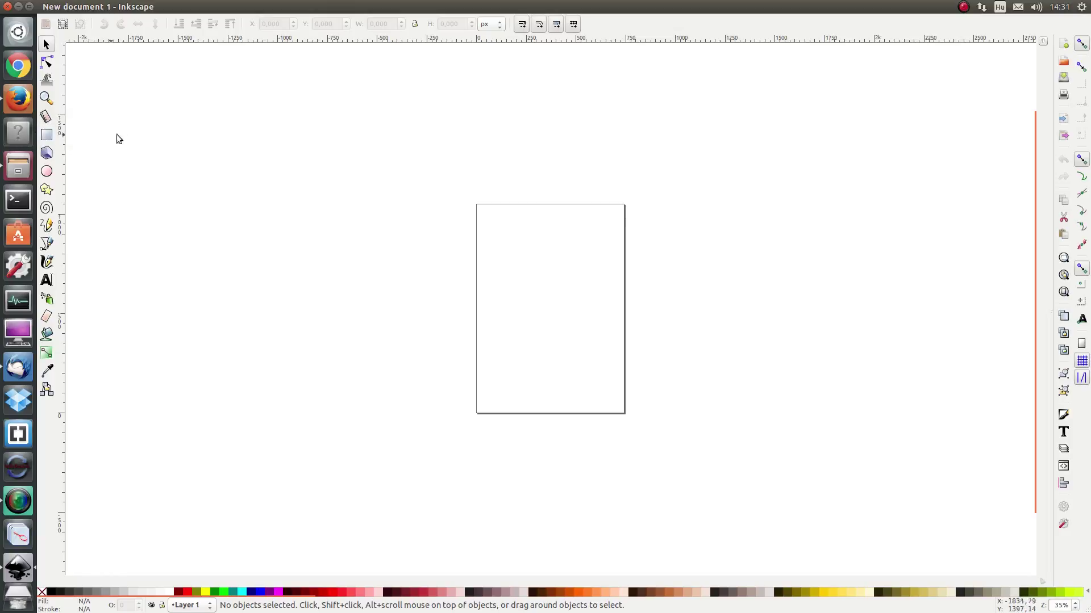
Step: Draw a blue rectangle about 449 by 409 px on the upper half of the page and apply the Apparition blur filter
left_click(47, 135)
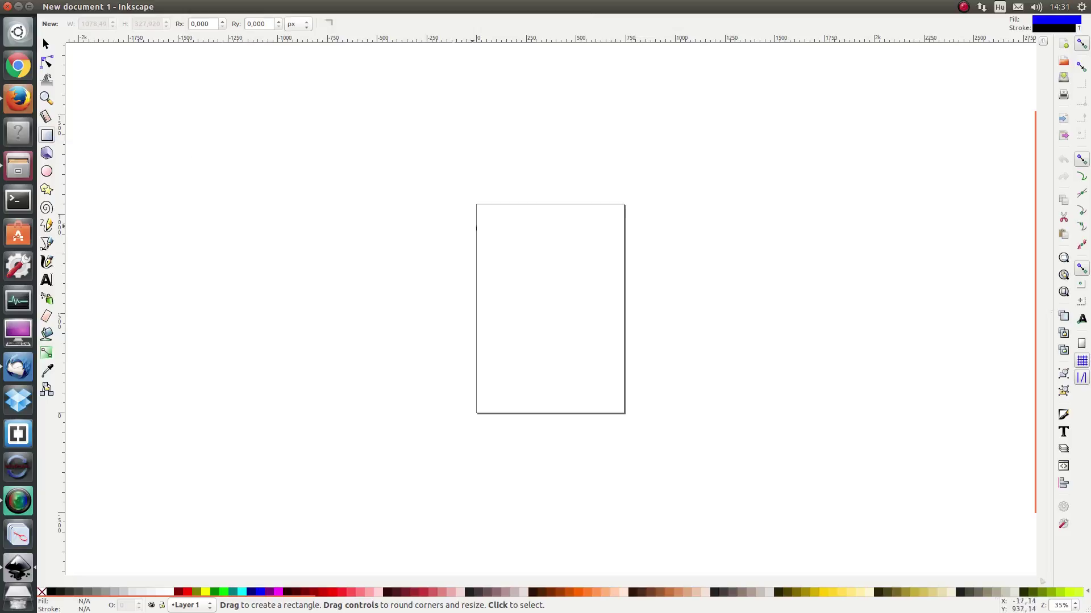
left_click_drag(497, 232, 586, 313)
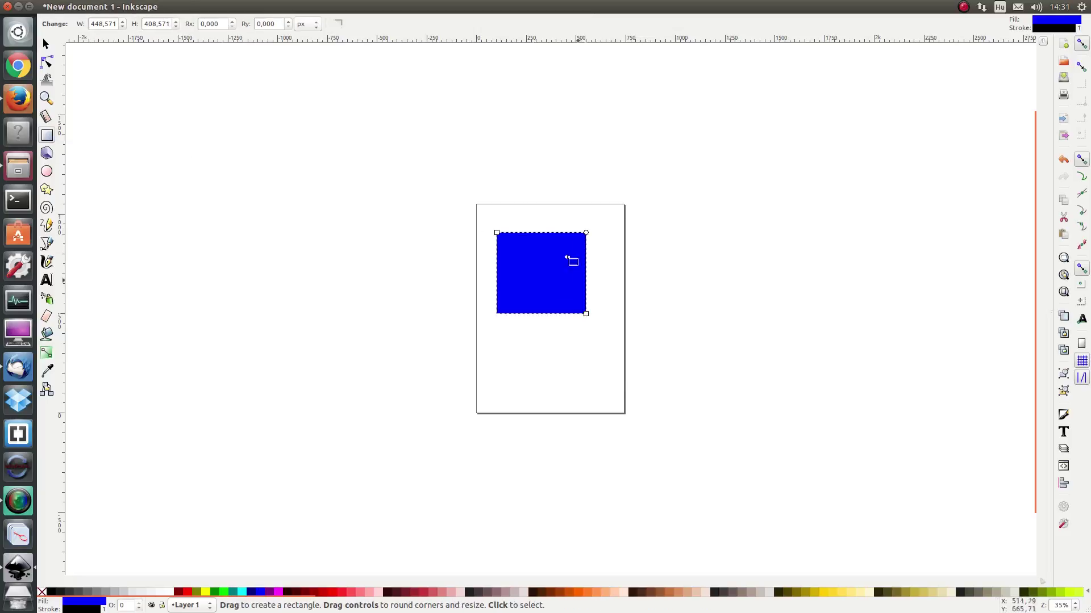
left_click(229, 7)
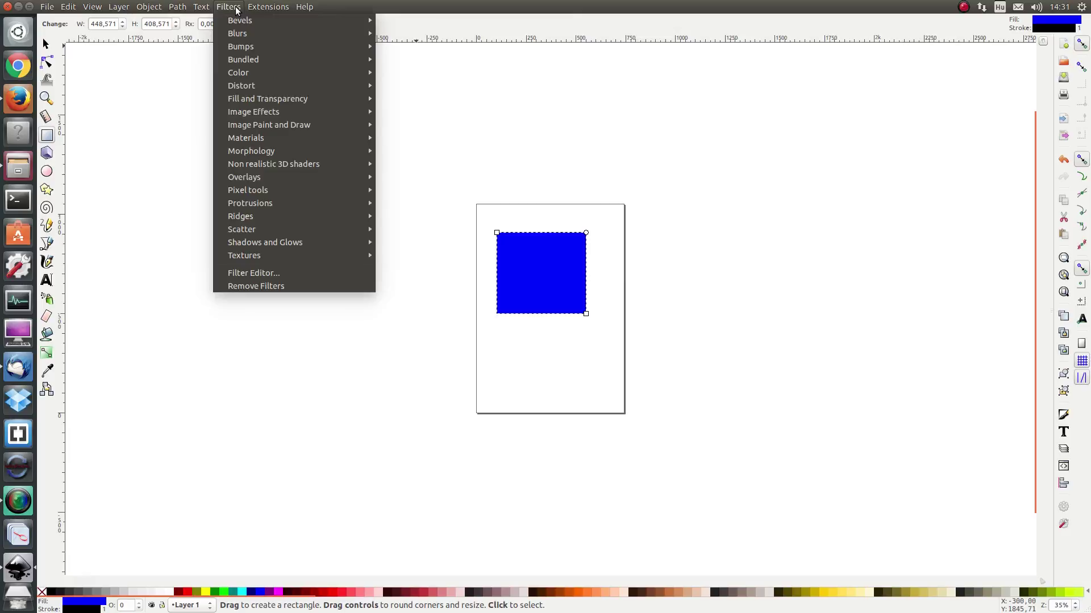
mouse_move(267, 34)
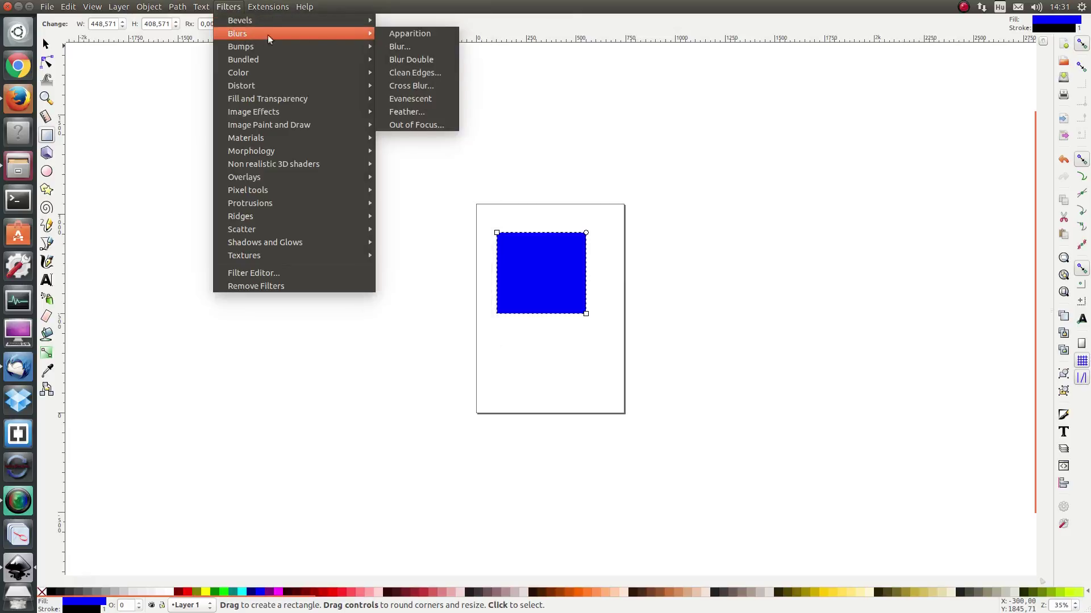
left_click(411, 35)
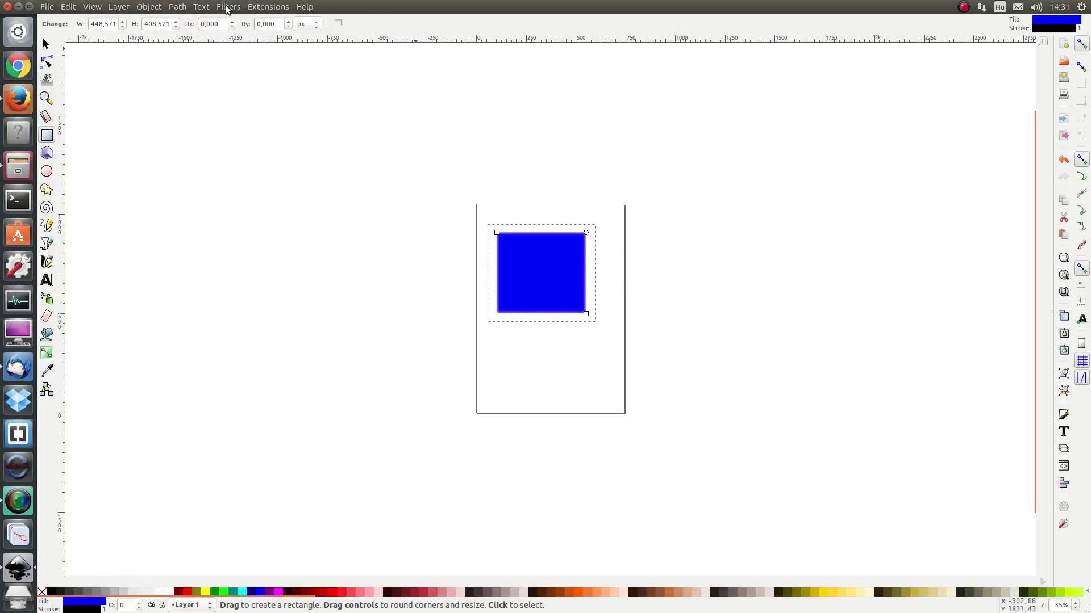
Step: Open the Filter Editor for the rectangle, and enlarge it and its effect list to show the whole Apparition effect chain
left_click(227, 8)
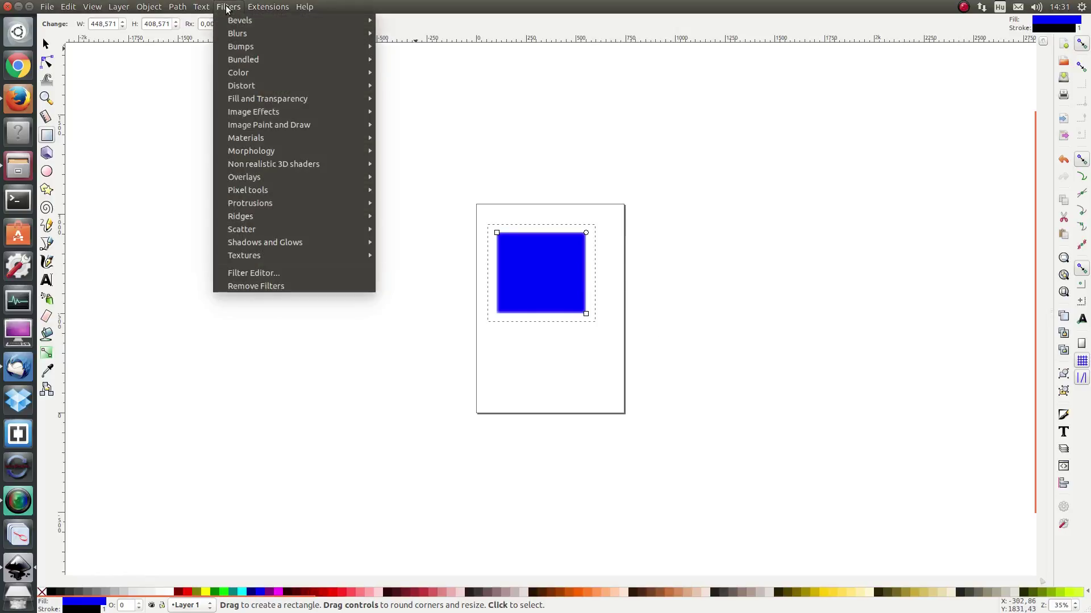
left_click(261, 273)
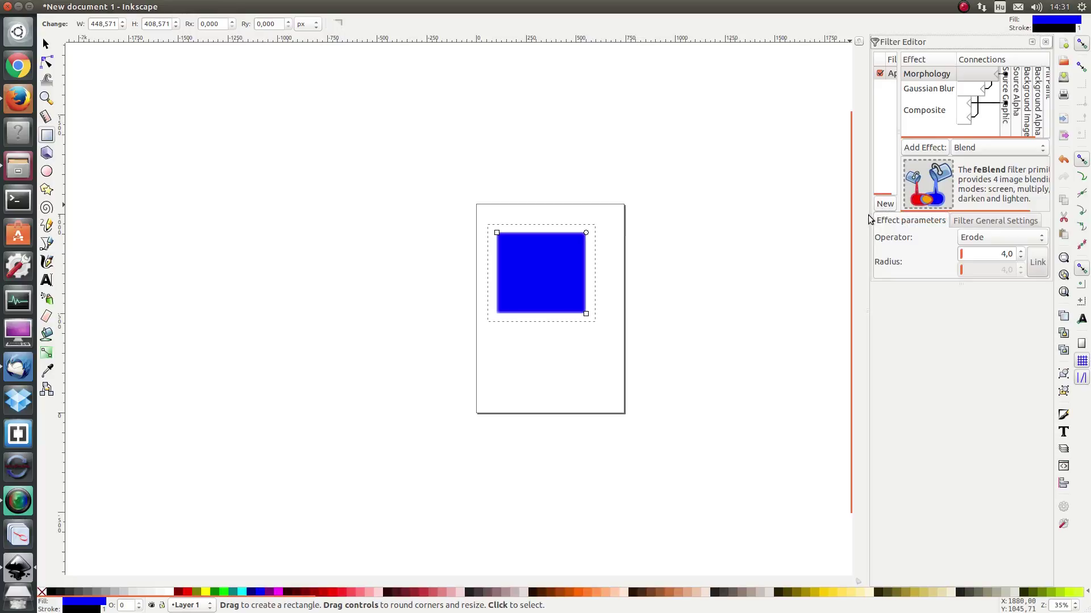
left_click_drag(866, 218, 707, 219)
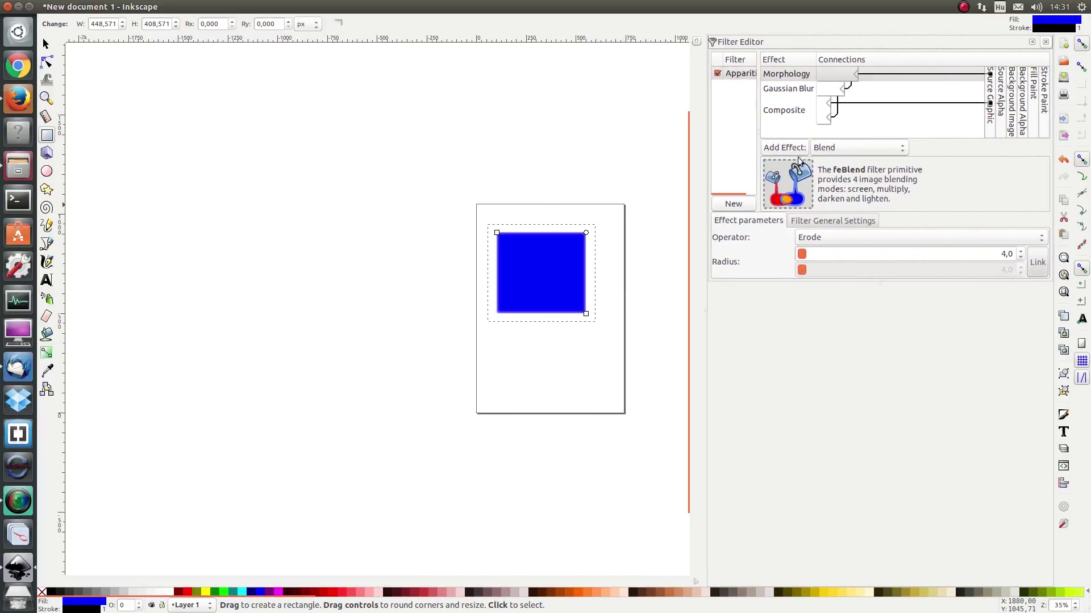
left_click_drag(758, 165, 849, 166)
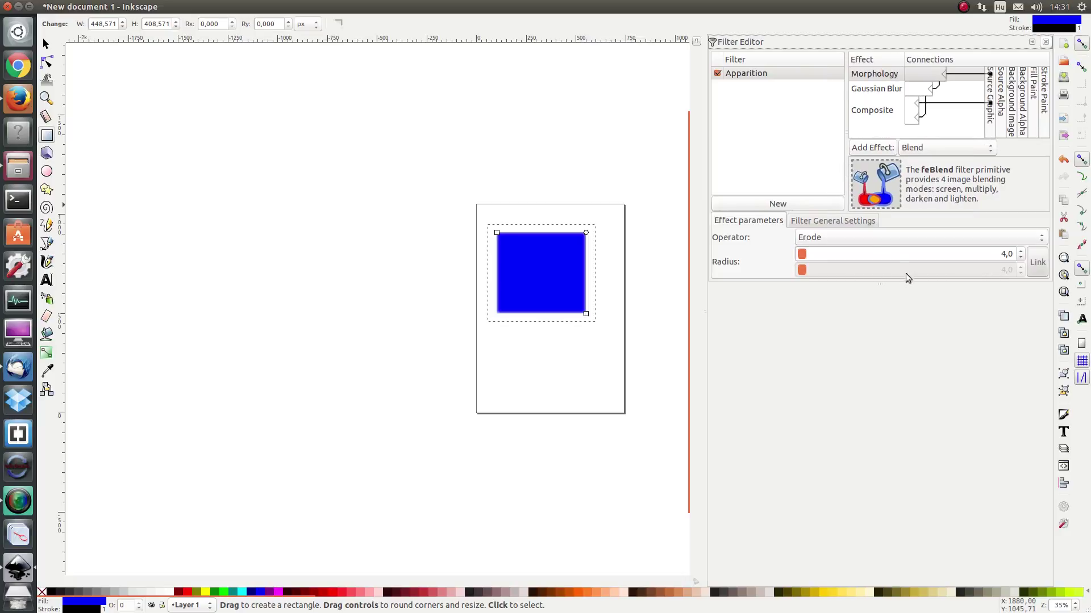
left_click_drag(904, 284, 890, 373)
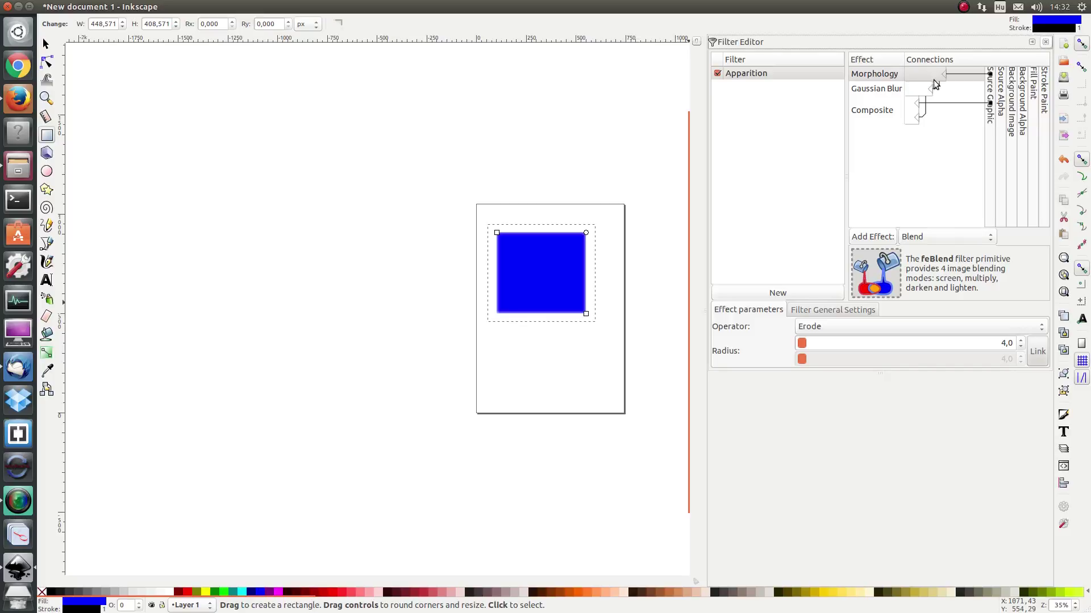
left_click_drag(932, 89, 935, 90)
Step: Add a Merge effect to the Apparition filter and remove it again
left_click(939, 237)
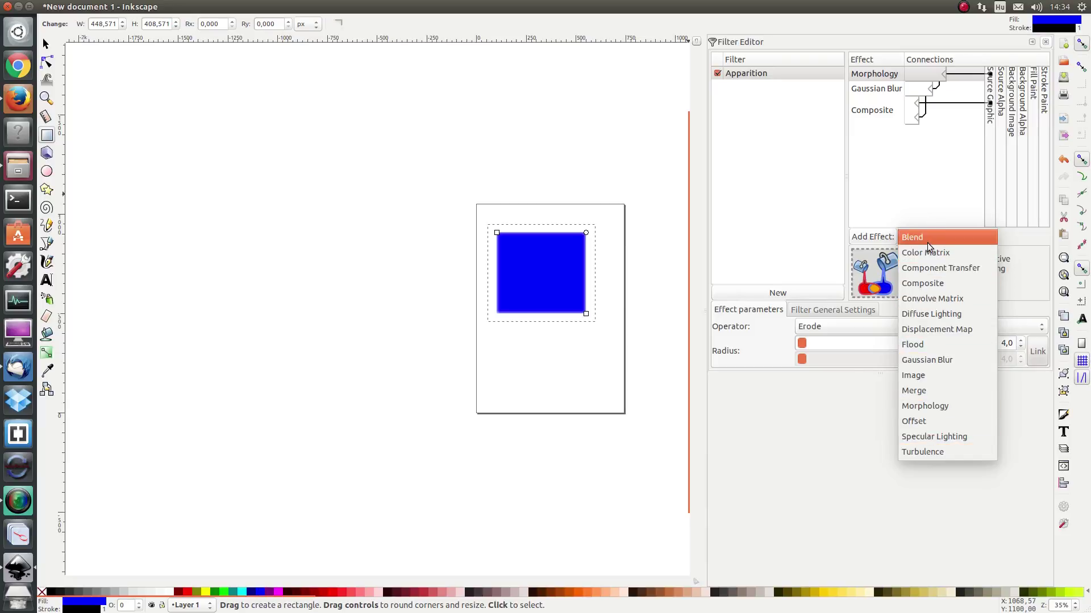
left_click(905, 194)
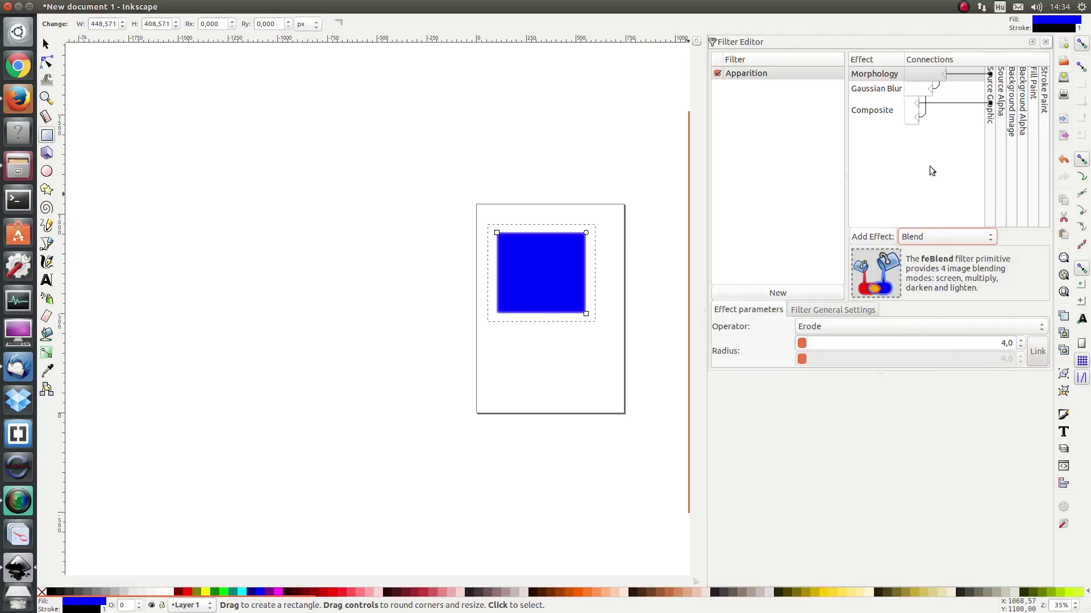
left_click(925, 237)
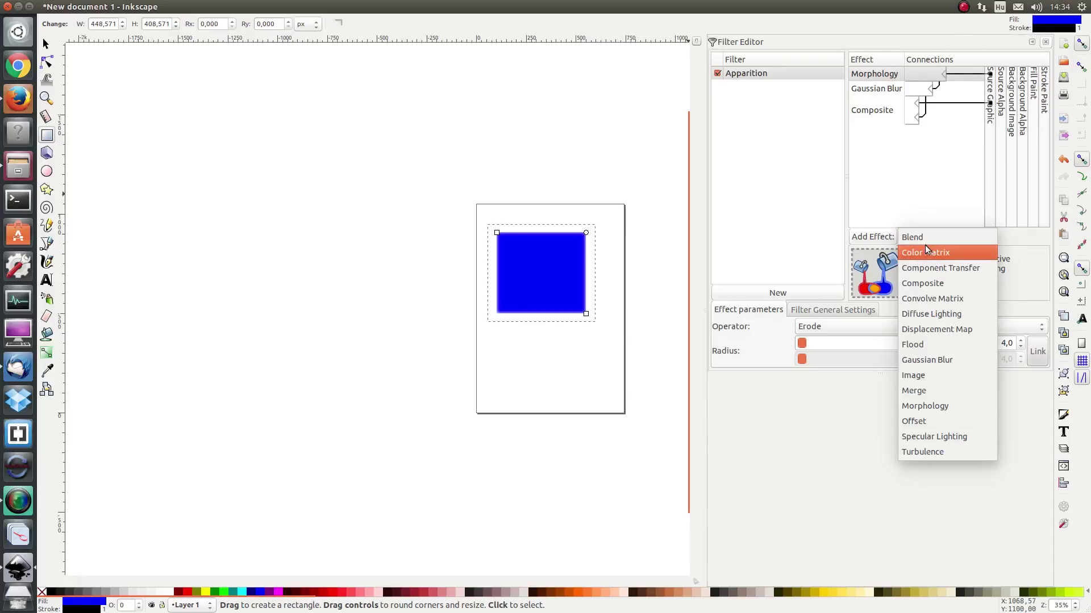
left_click(936, 390)
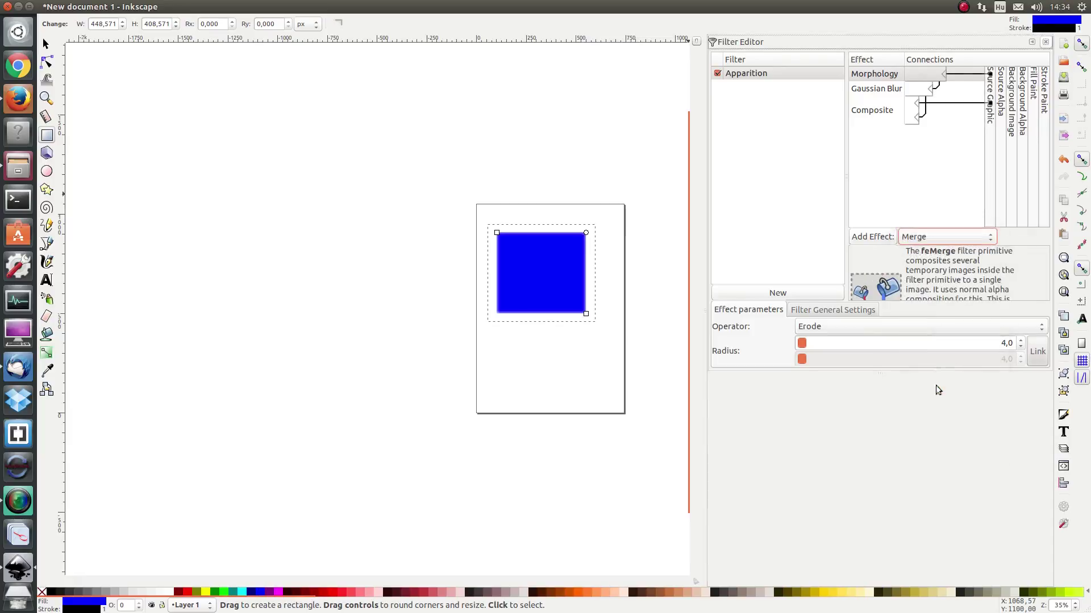
left_click(868, 244)
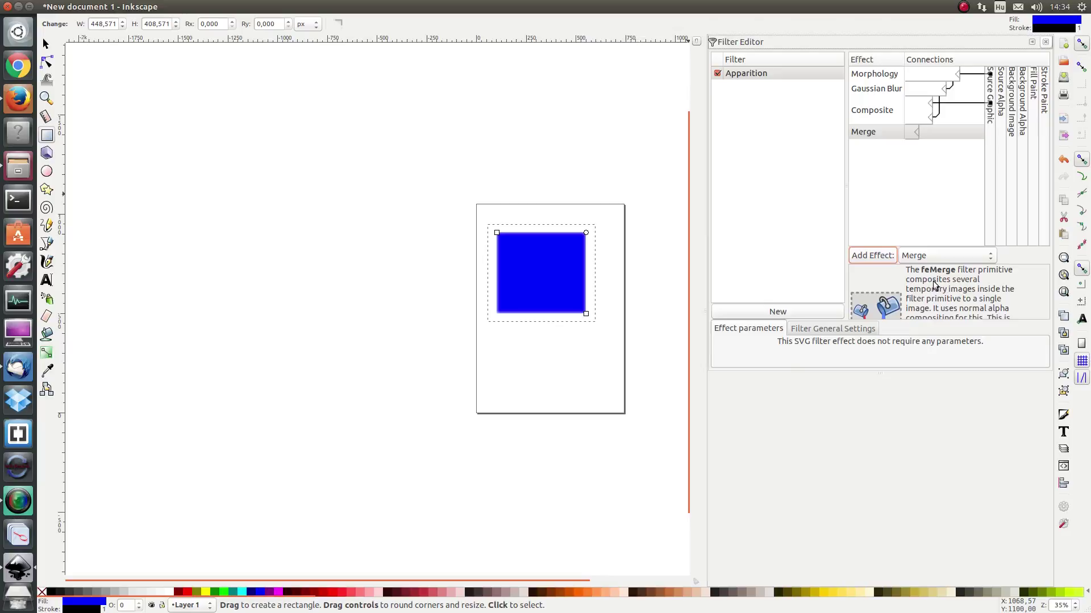
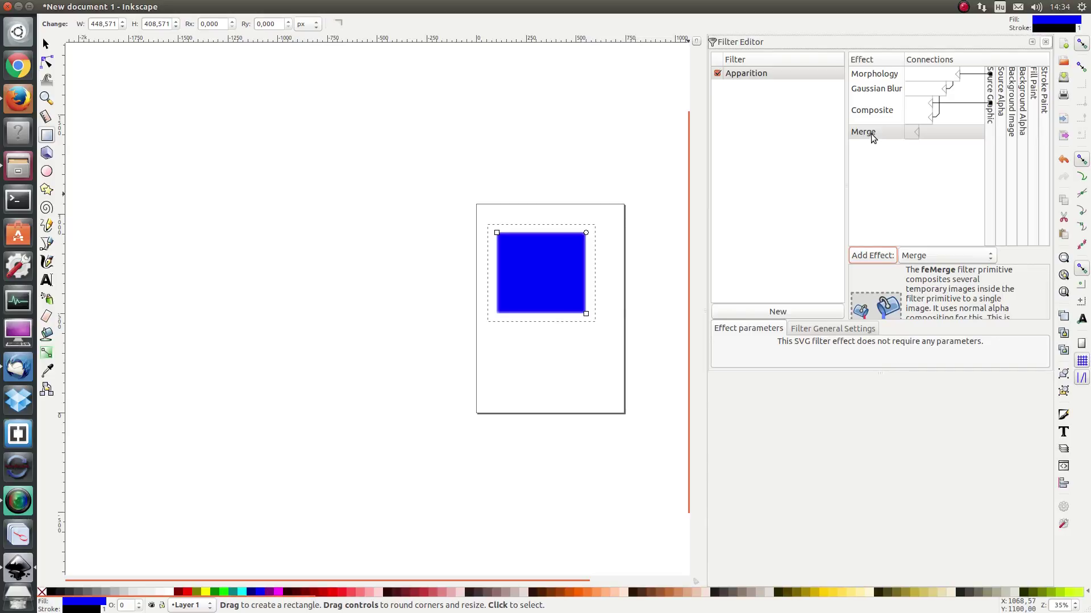
right_click(871, 134)
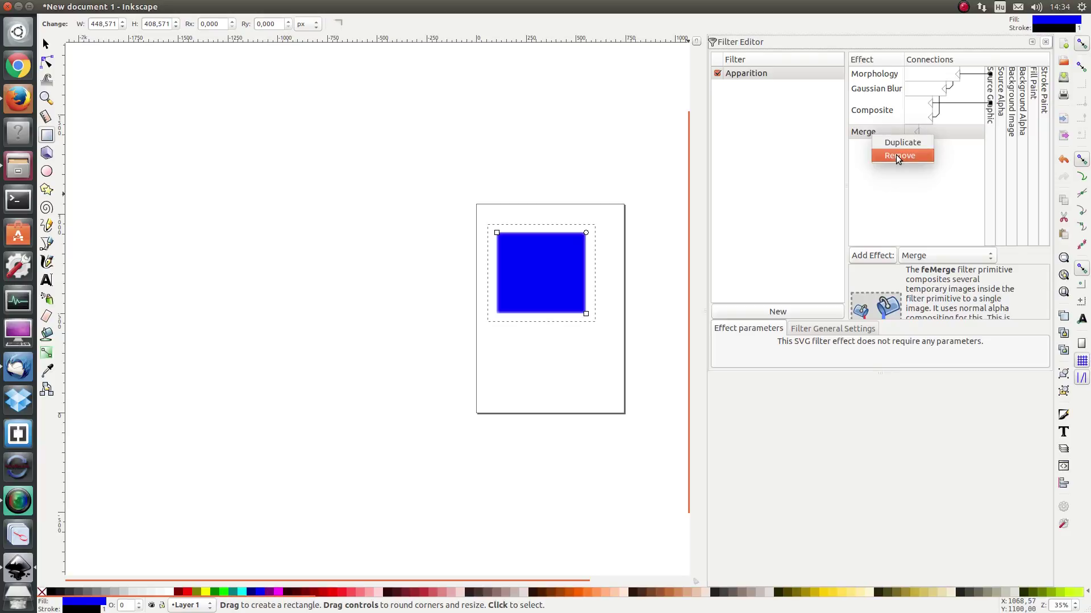
left_click(895, 154)
Step: Examine the parameters of the Composite, Morphology and Gaussian Blur effects in the Apparition filter
left_click(878, 114)
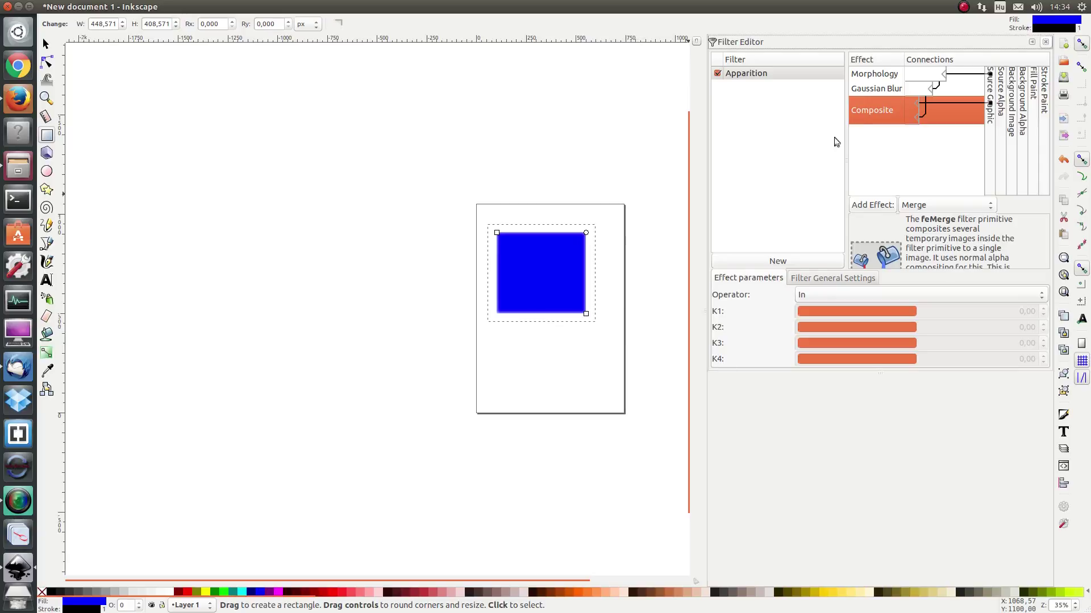
left_click(876, 75)
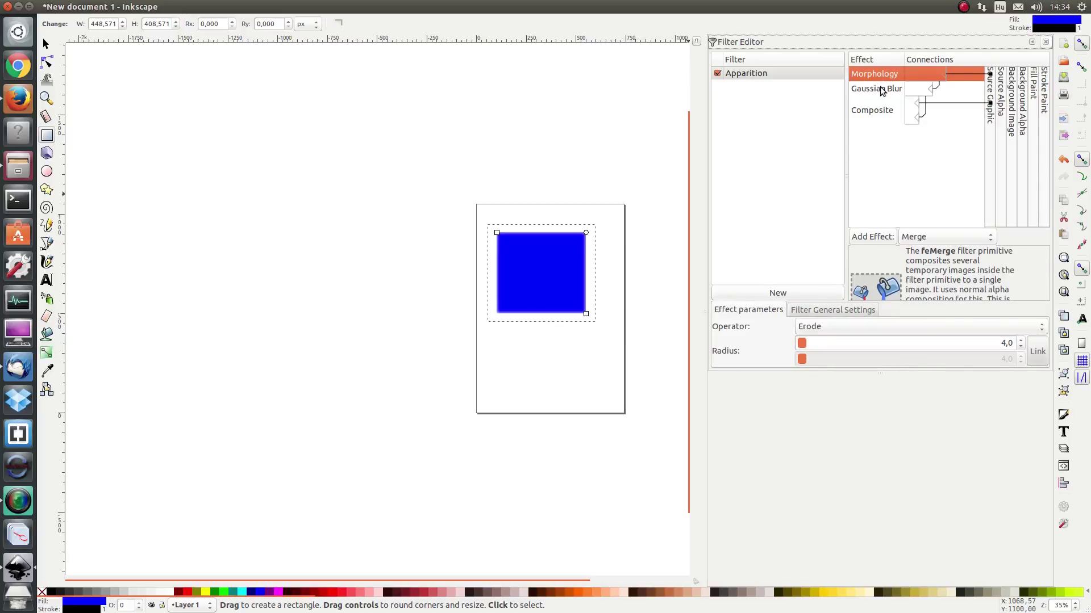
left_click(880, 89)
left_click(877, 110)
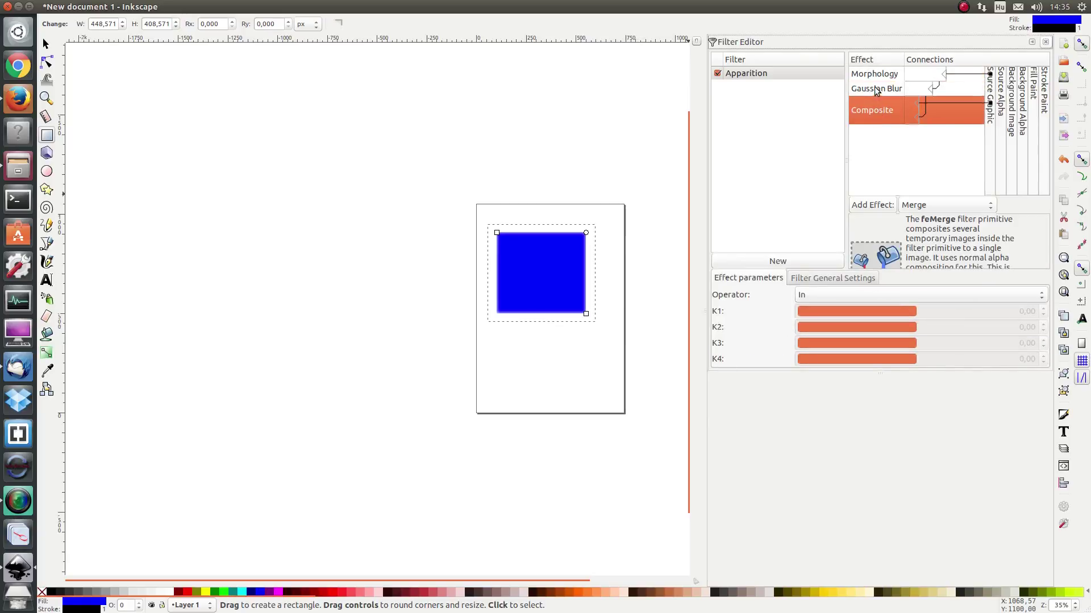
left_click(878, 89)
Step: Try the Dilate operator on the Morphology effect and set it back to Erode
left_click(877, 75)
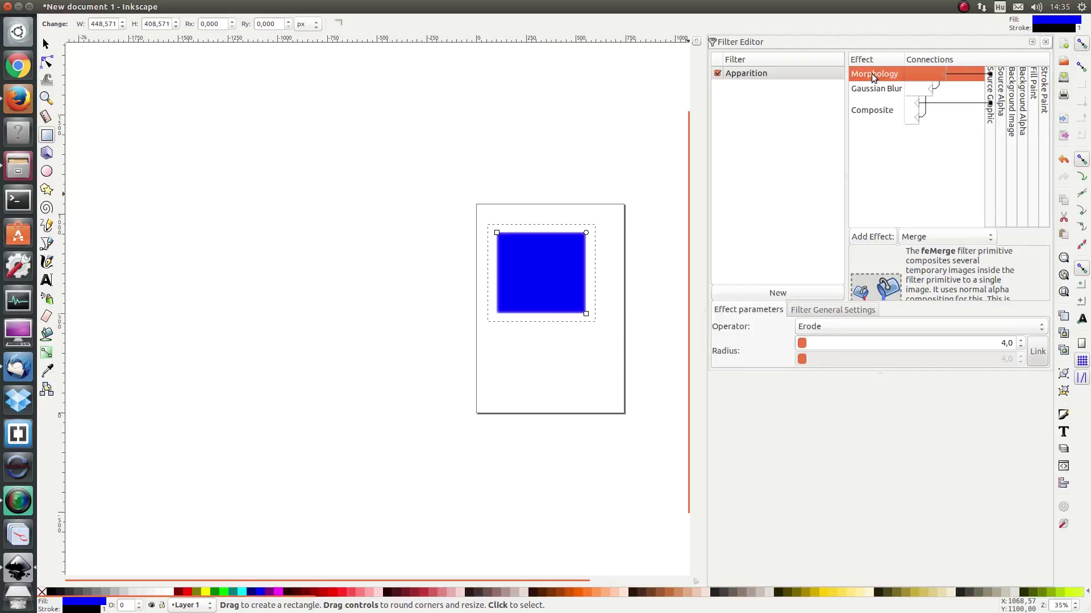
left_click(857, 327)
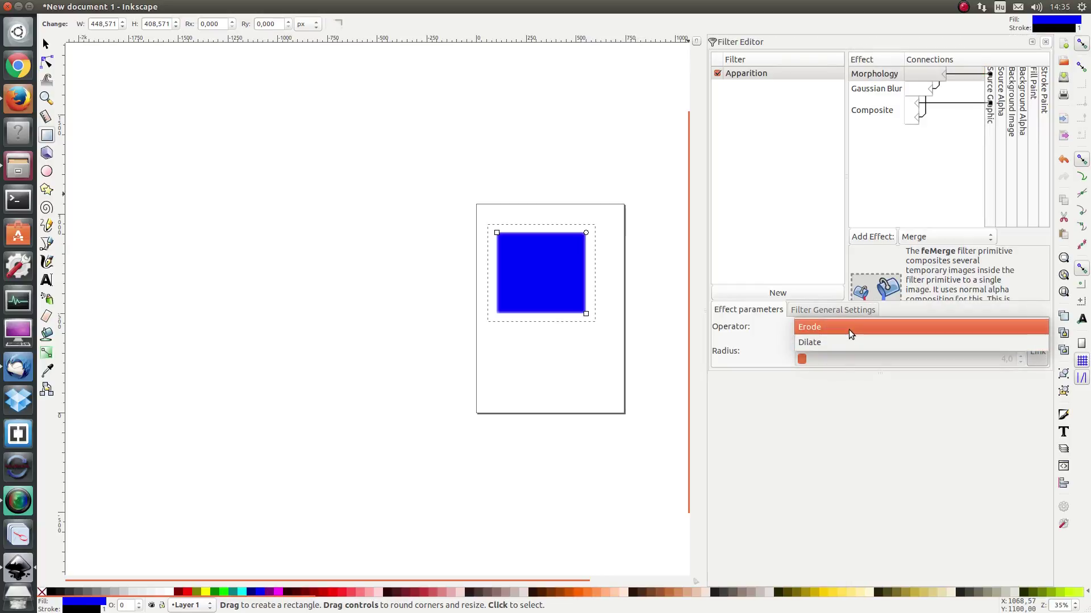
left_click(847, 342)
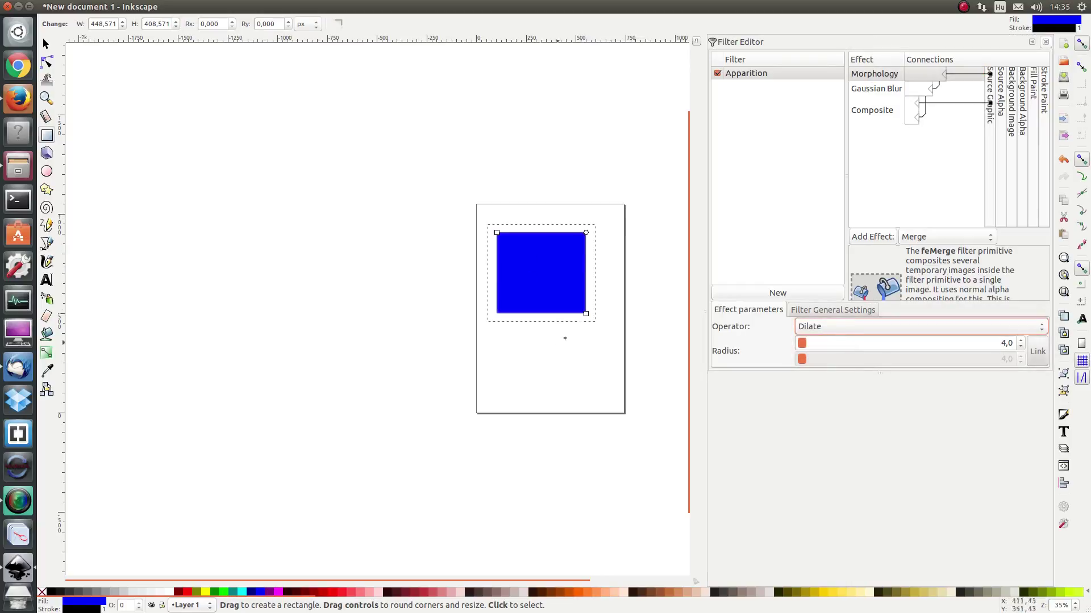
left_click(976, 328)
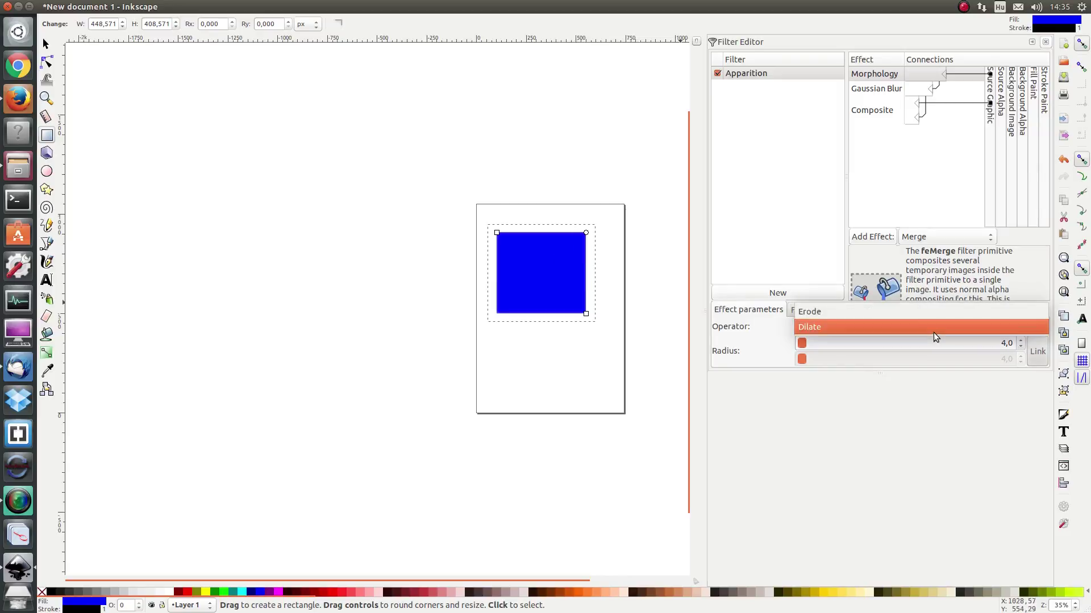
left_click(930, 314)
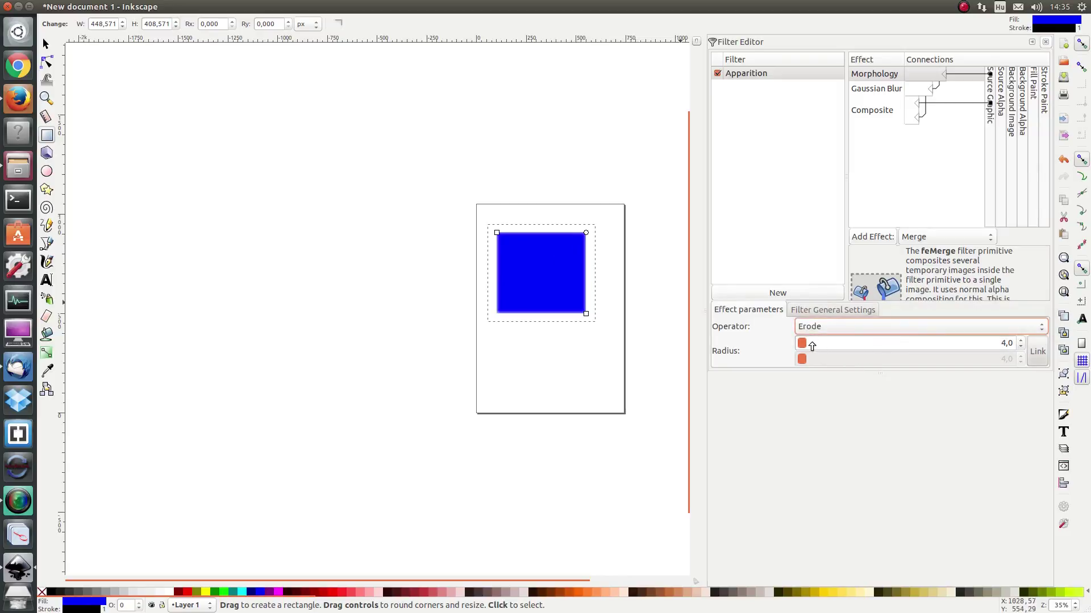
Step: Set the Morphology effect's radius to 16.0 and the Gaussian Blur effect's standard deviation to about 27.2
mouse_move(824, 348)
left_mouse_down()
mouse_move(864, 345)
mouse_move(807, 347)
mouse_move(940, 342)
mouse_move(831, 339)
left_mouse_up()
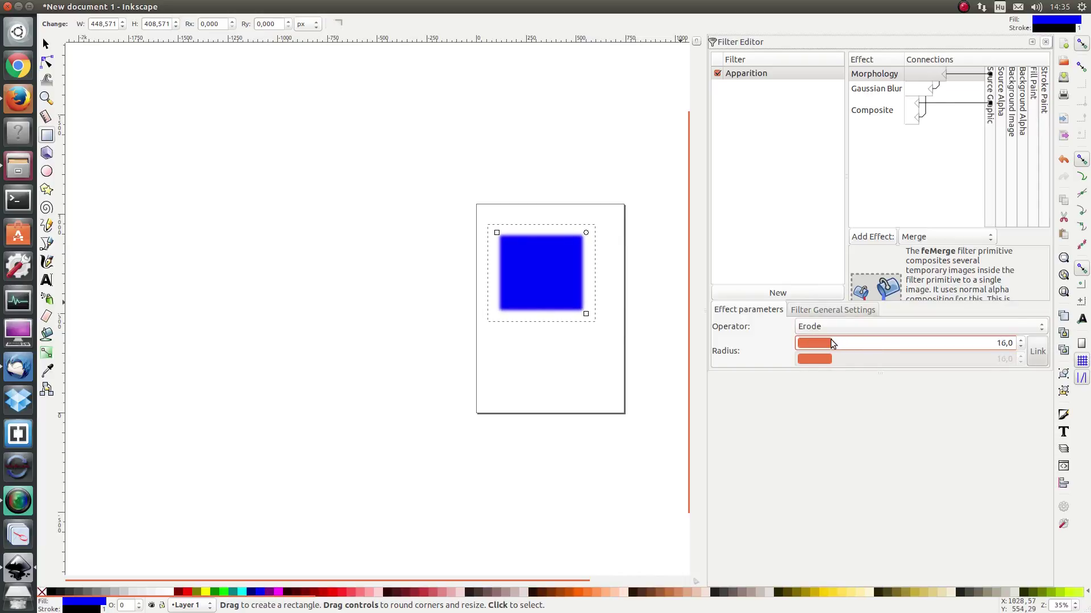
left_click(868, 91)
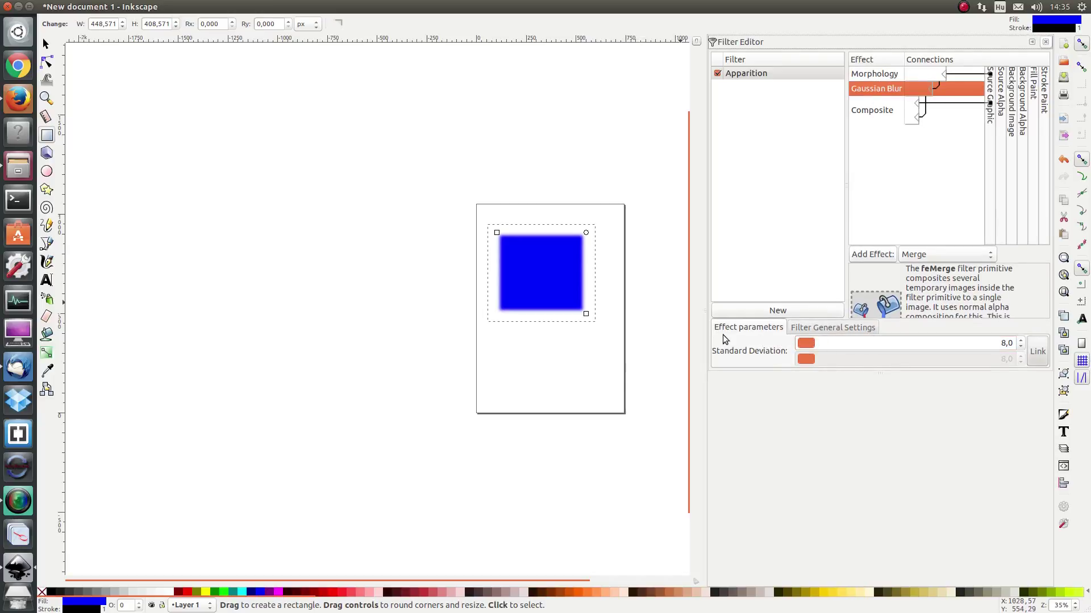
mouse_move(854, 348)
left_mouse_down()
mouse_move(912, 346)
mouse_move(861, 346)
left_mouse_up()
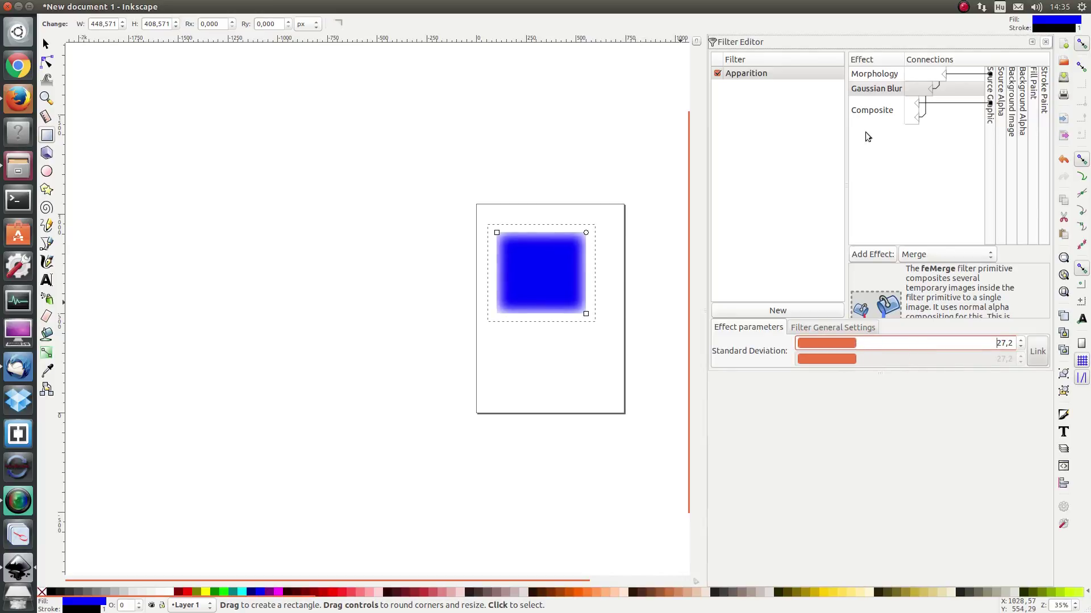
Step: Try the Over, Out and Atop operators on the Composite effect and settle on Over
left_click(873, 111)
left_click(861, 295)
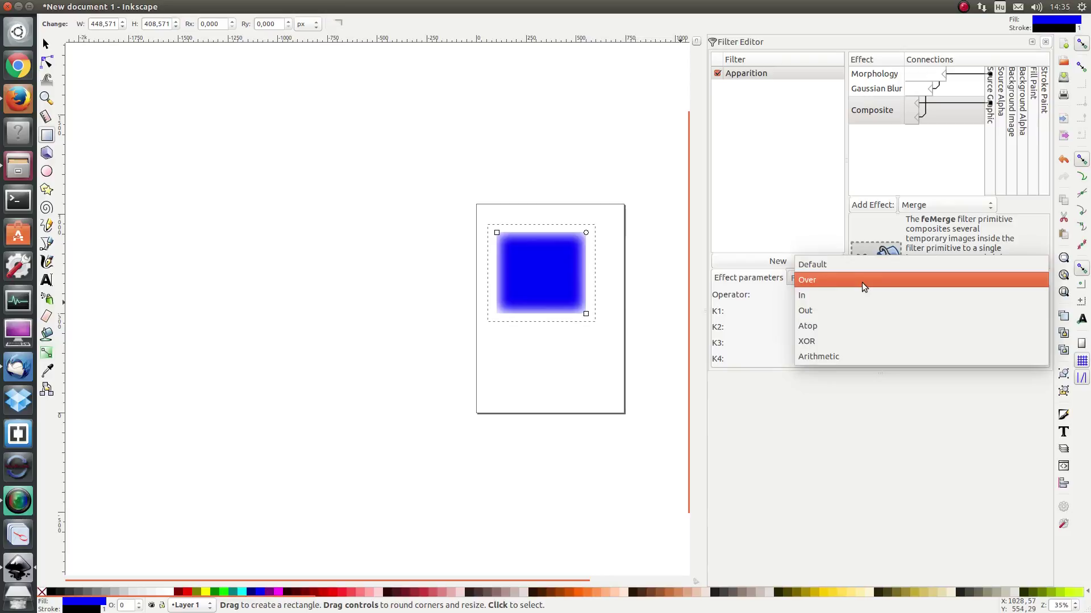
left_click(862, 282)
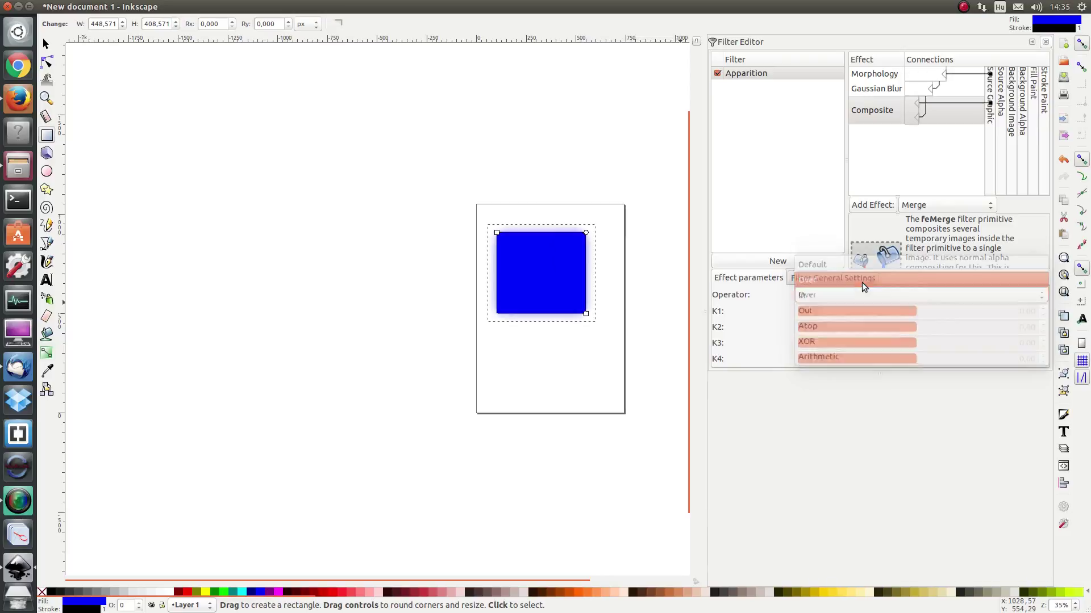
left_click(863, 295)
left_click(852, 324)
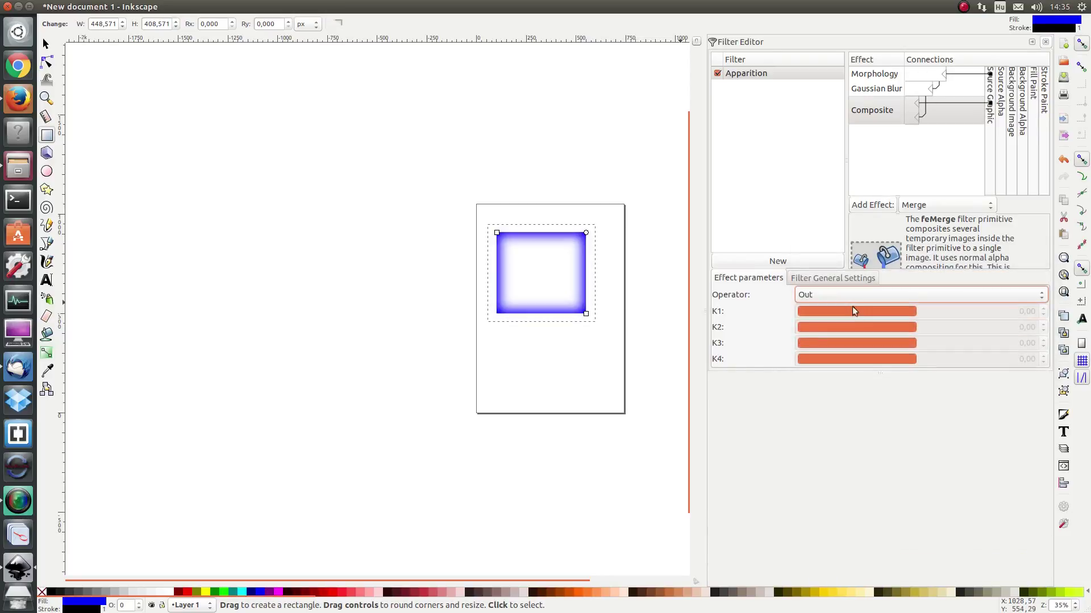
left_click(853, 294)
left_click(853, 321)
left_click(853, 293)
left_click(853, 284)
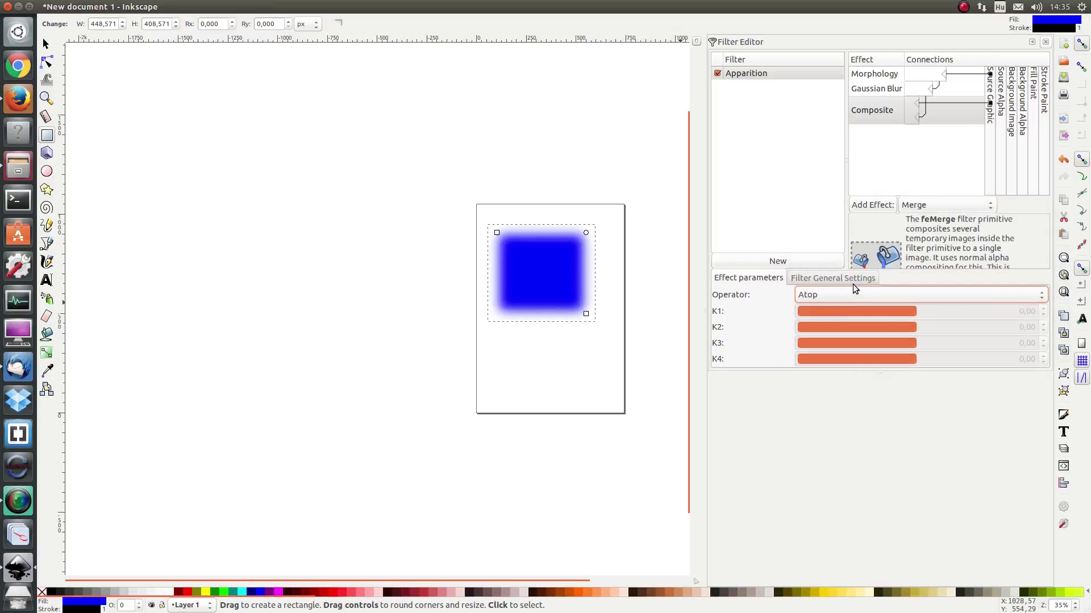
left_click(807, 295)
left_click(809, 250)
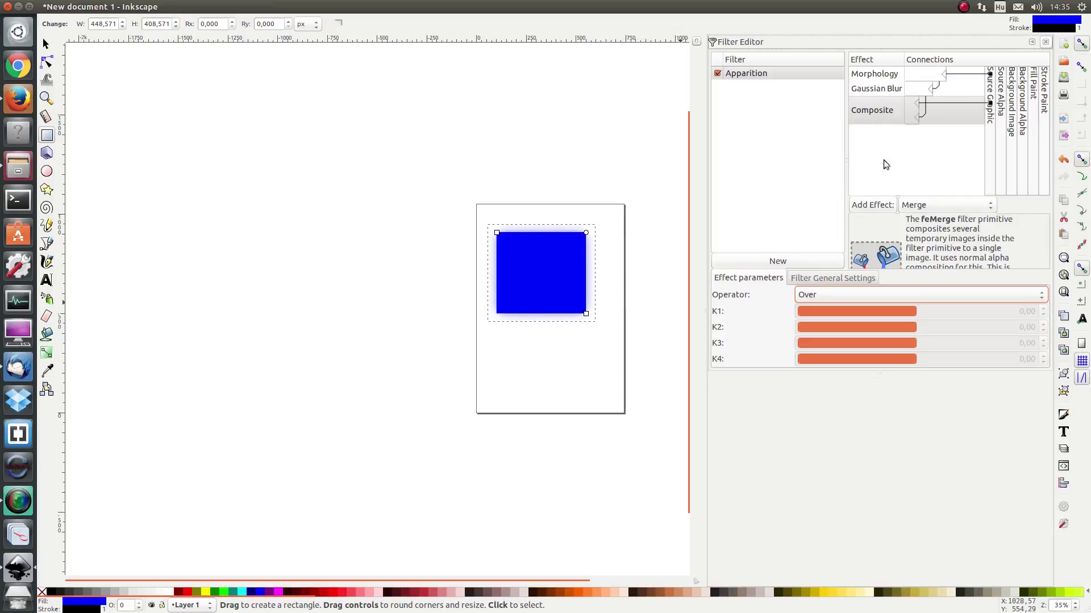
left_click(913, 209)
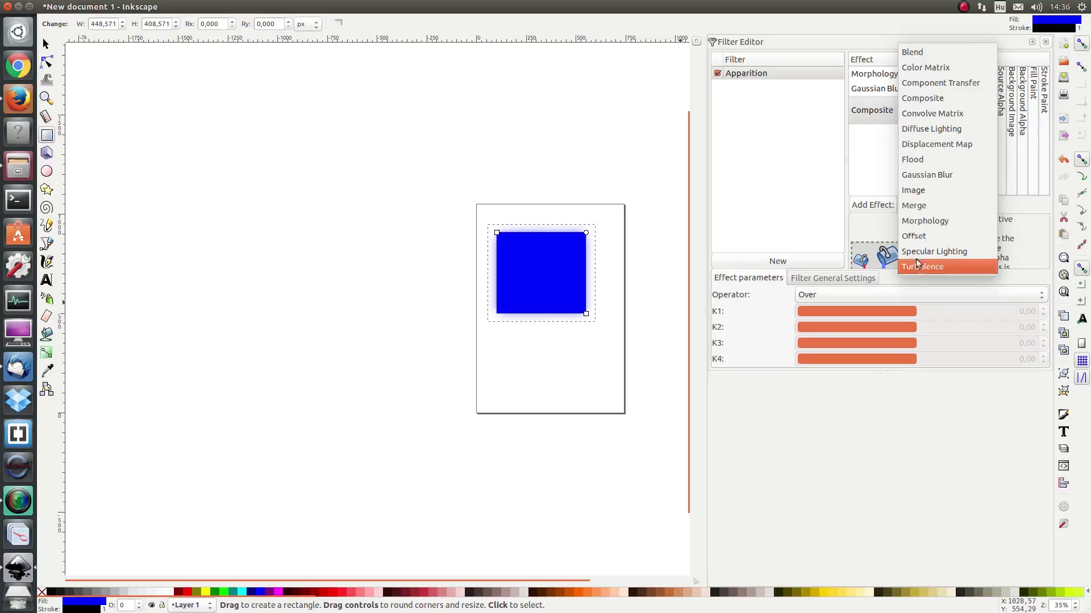
left_click(851, 164)
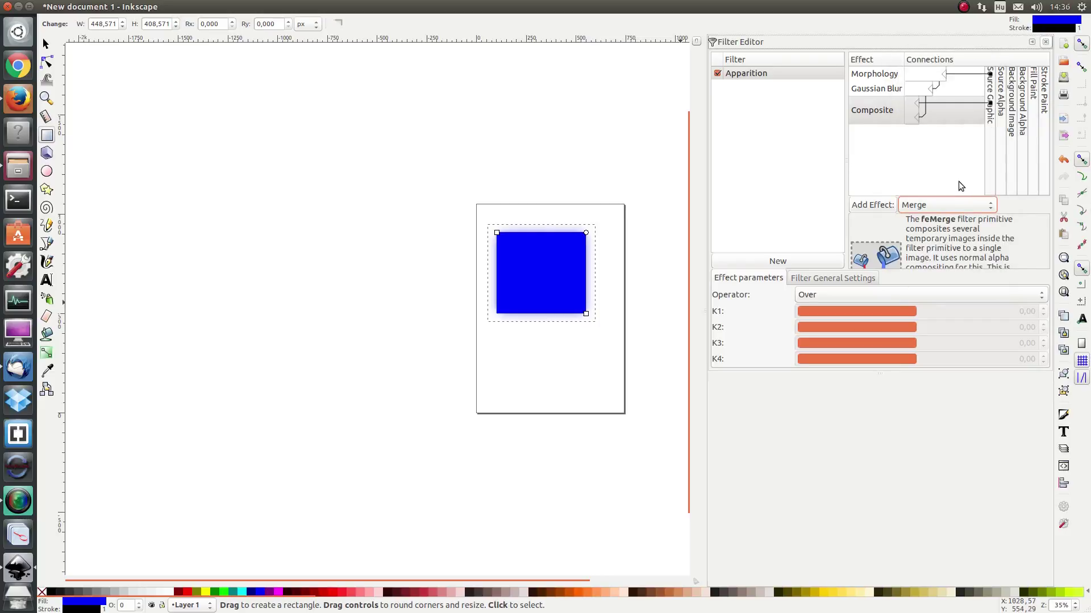
Step: With the Selector tool active, compare the rectangle's bounding box with the Apparition filter turned off and back on
left_click(46, 44)
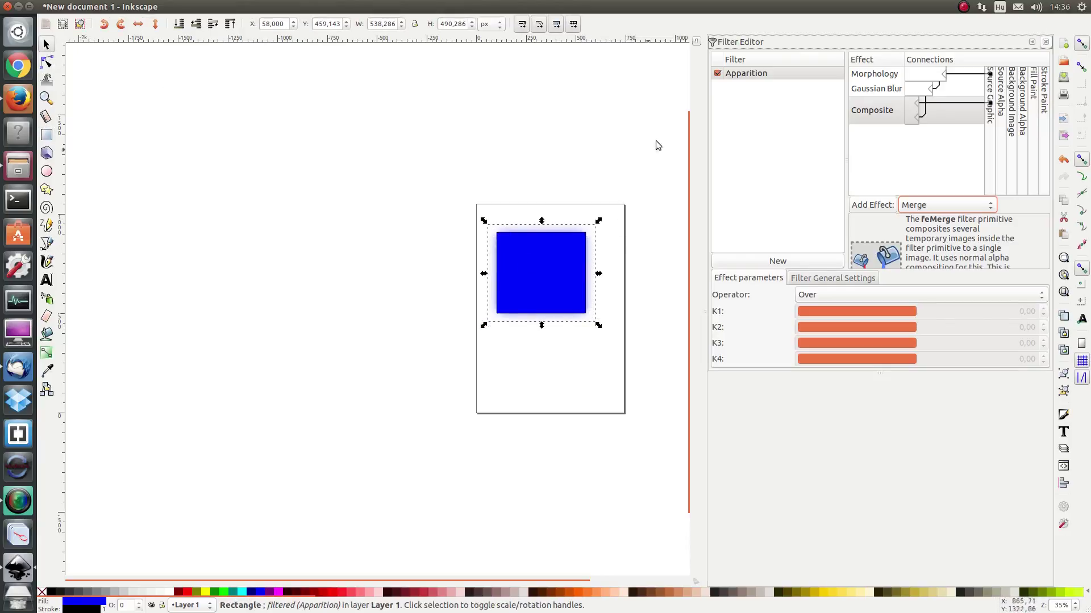
left_click(717, 73)
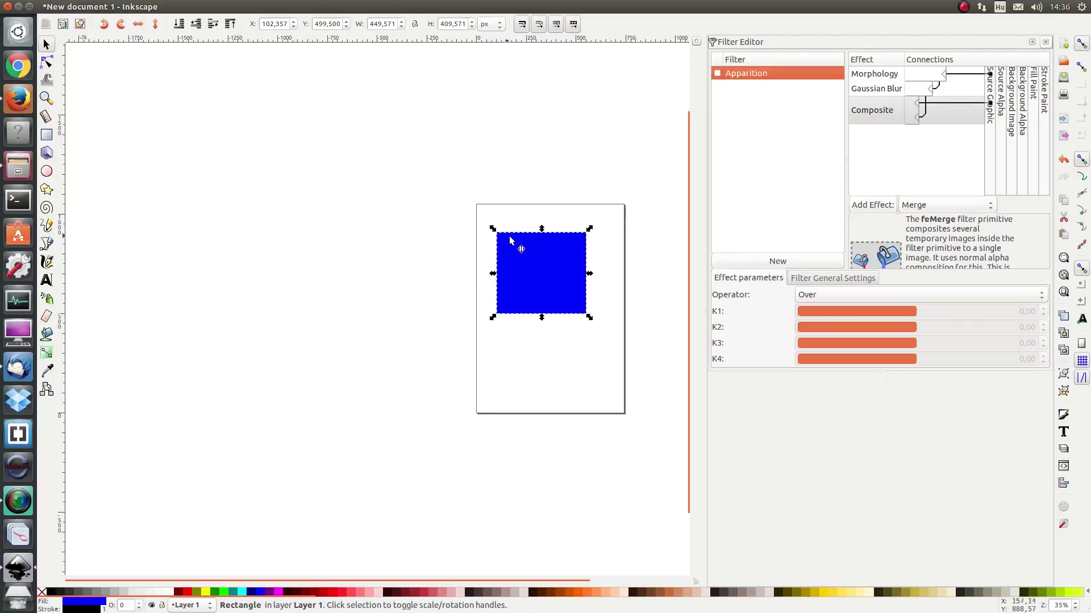
left_click(717, 74)
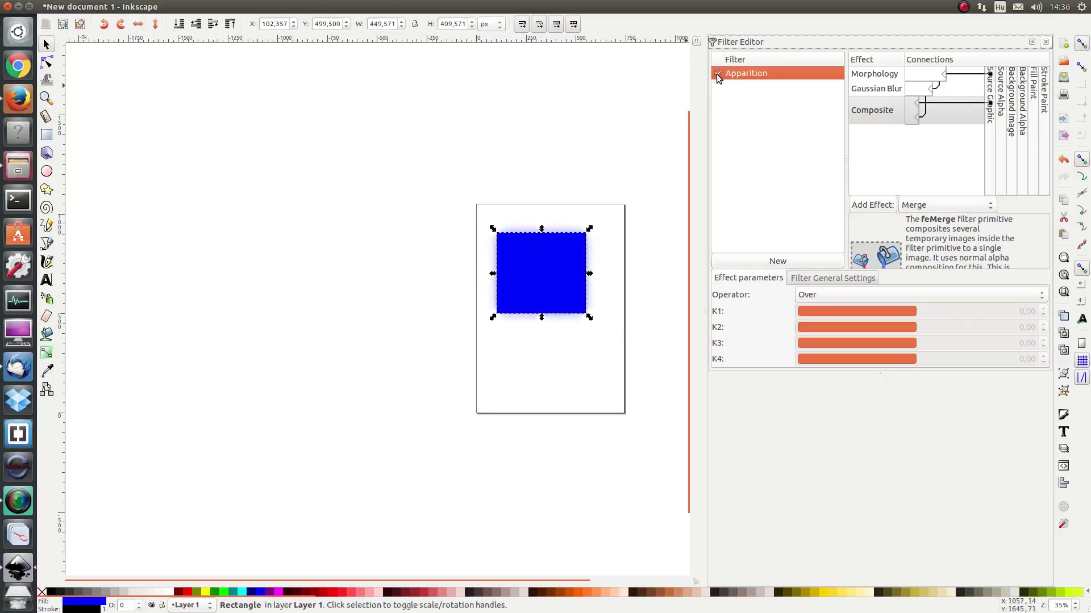
Step: In the filter's general settings, set both filter region coordinates to 0 and both dimensions to 1
left_click(830, 280)
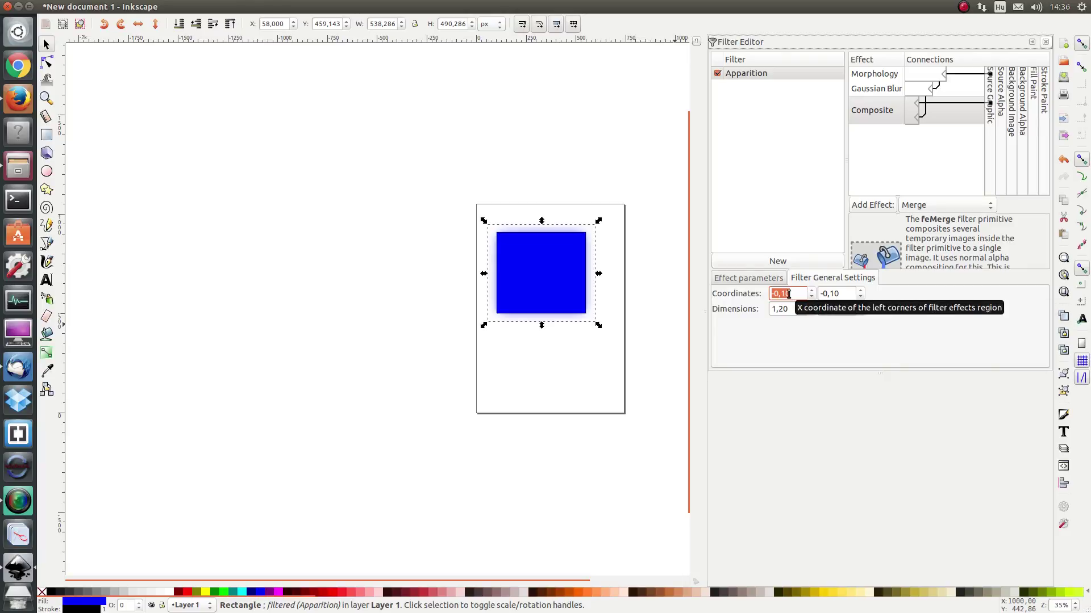
type("0")
key("Tab")
type("0")
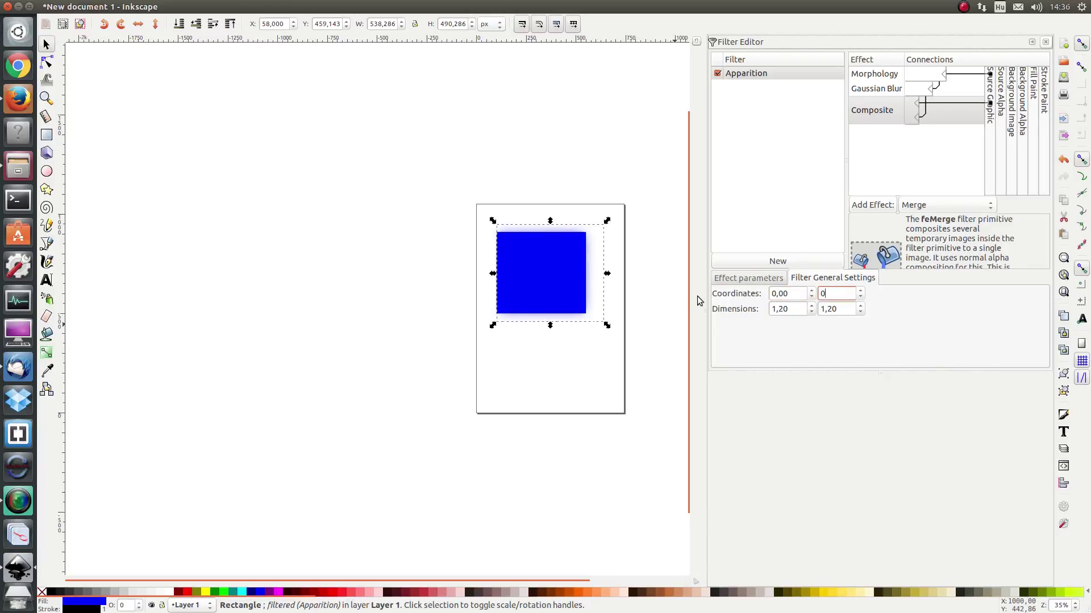
key("Tab")
type("1")
key("Tab")
type("1")
key("Tab")
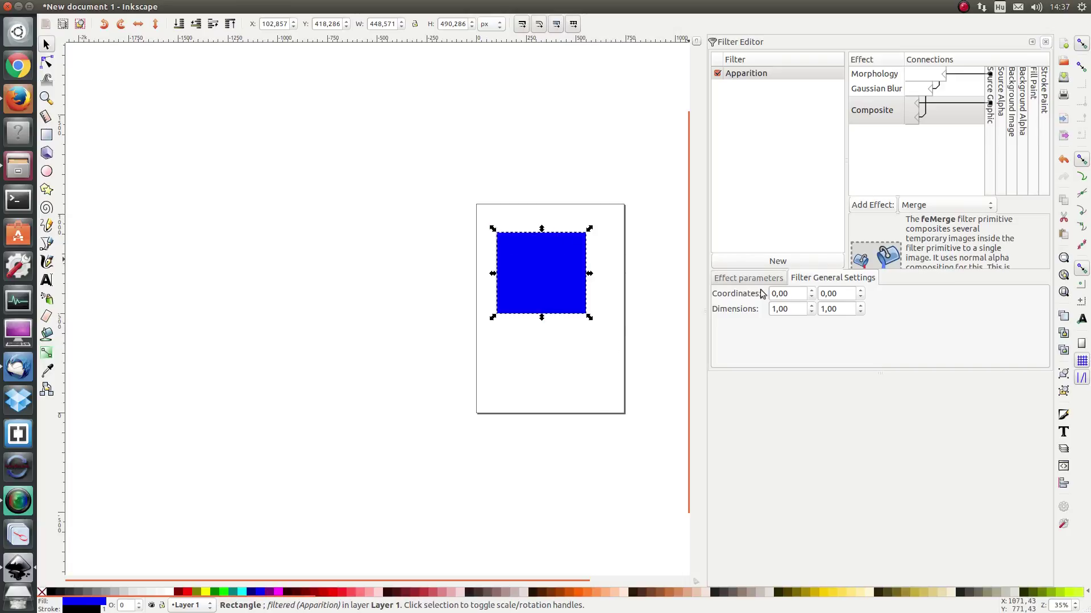
Step: Open the filter region's X coordinate for editing
left_click(797, 295)
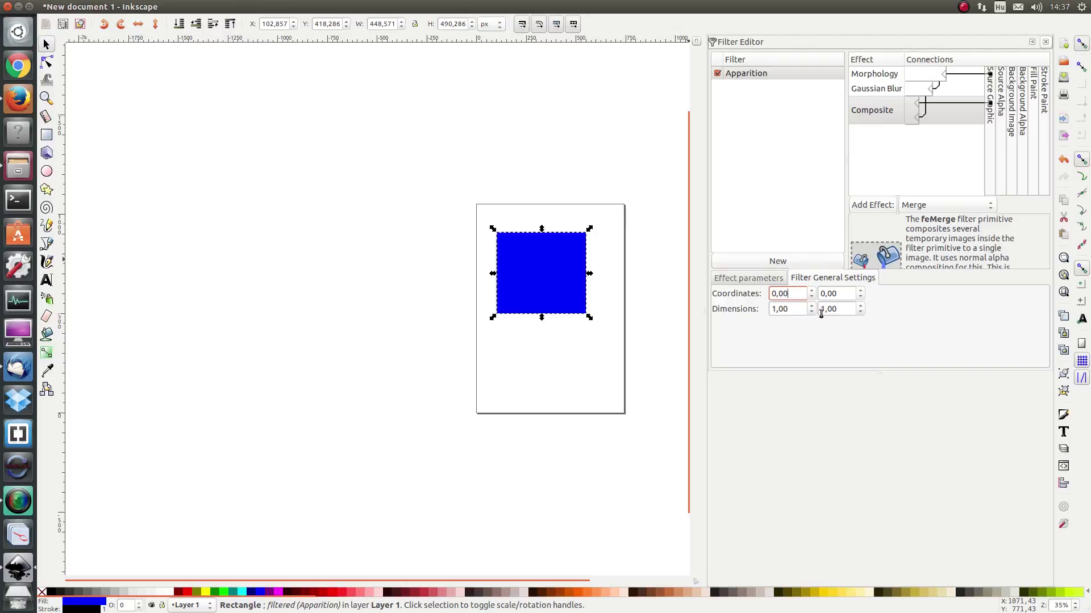